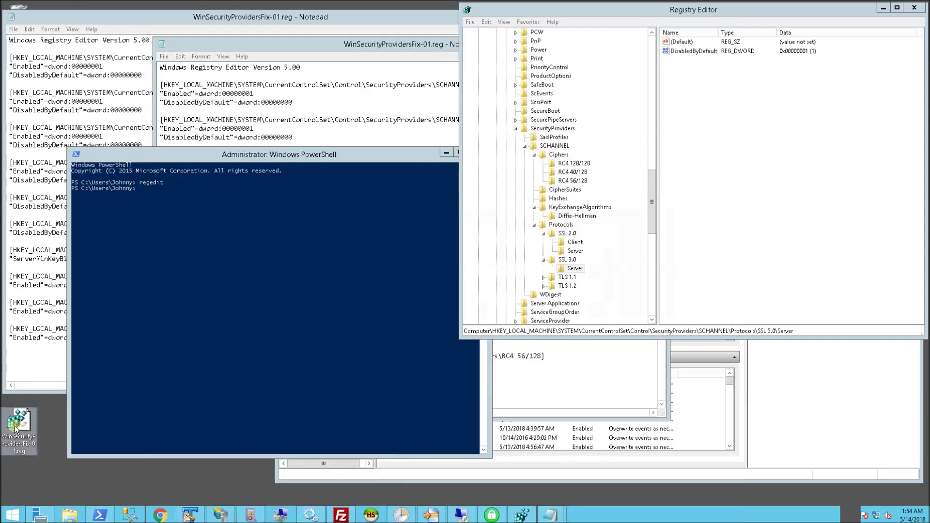
- In the second copy of WinSecurityProvidersFix-01.reg, highlight the TLS 1.2, TLS 1.1 and SSL 2.0 key names
left_click(241, 113)
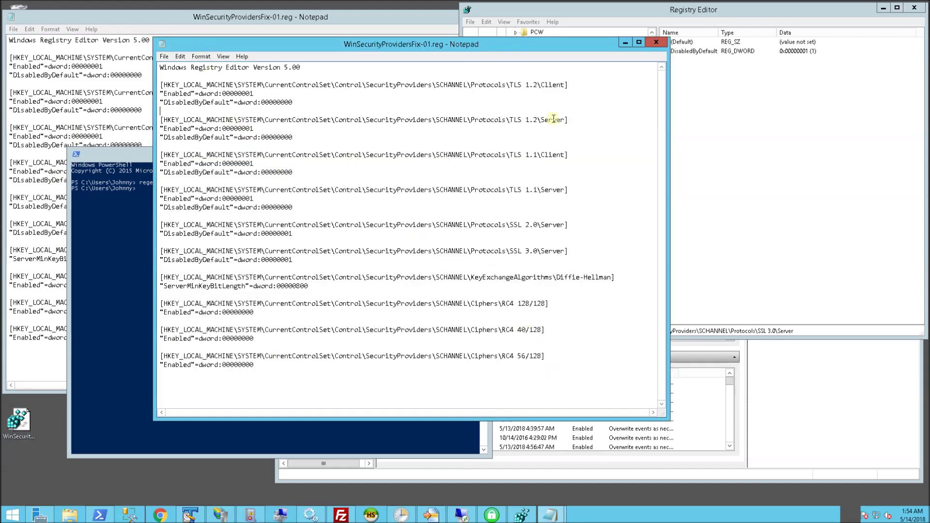
left_click_drag(509, 88, 537, 88)
left_click_drag(510, 155, 538, 155)
left_click(541, 224)
left_click_drag(512, 224, 538, 251)
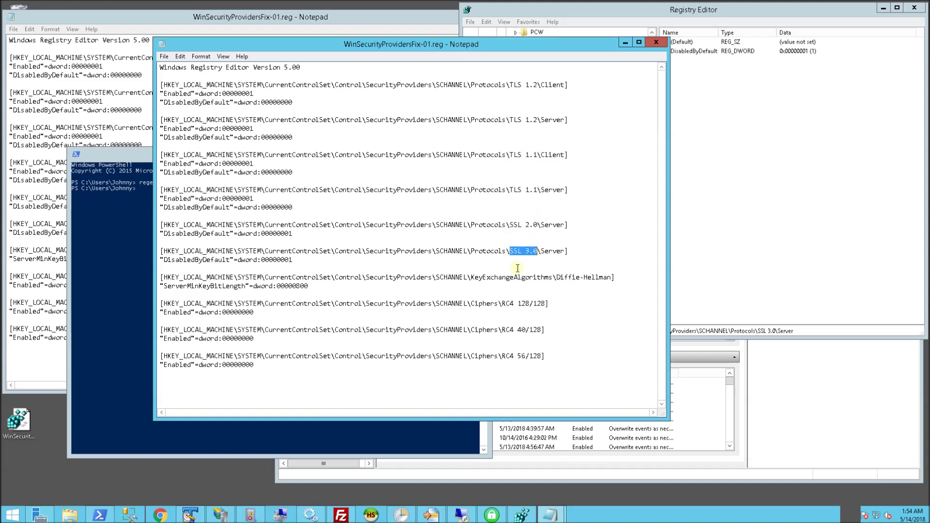
left_click(340, 460)
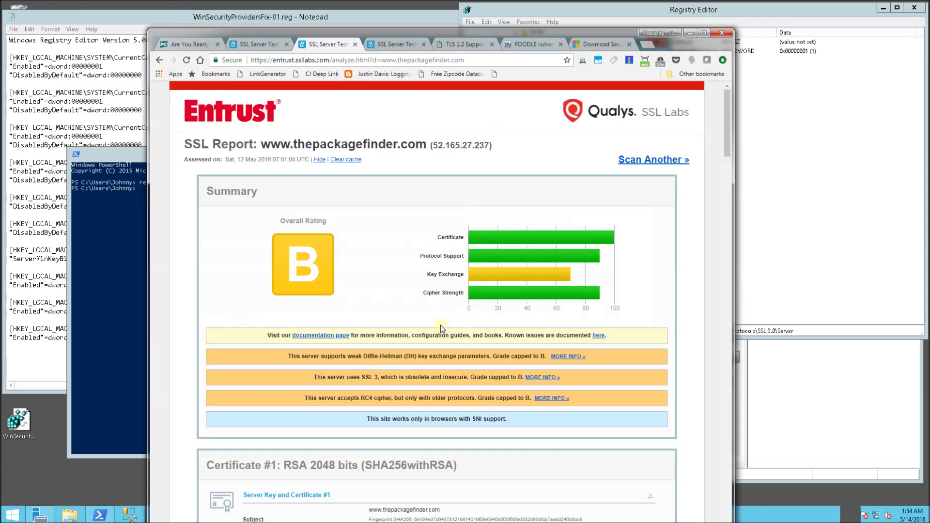
scroll(417, 334, "down", 10)
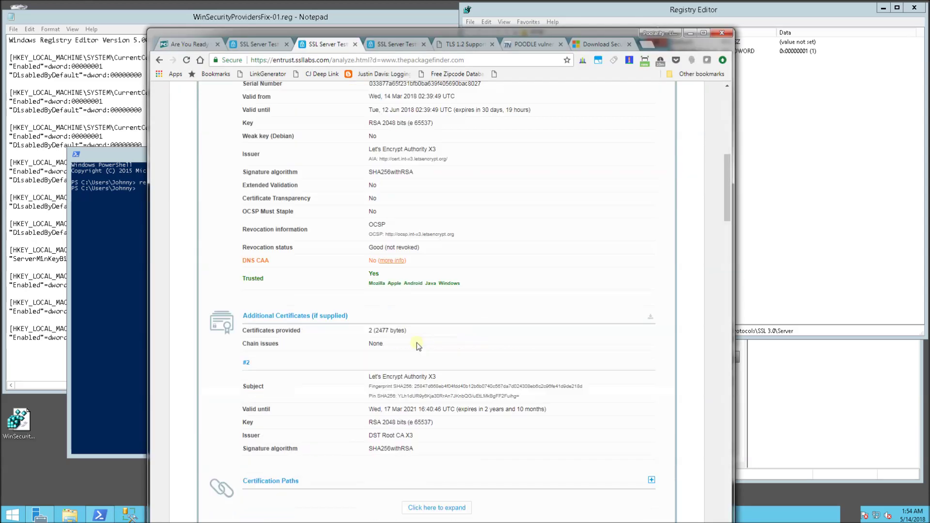
scroll(417, 345, "down", 15)
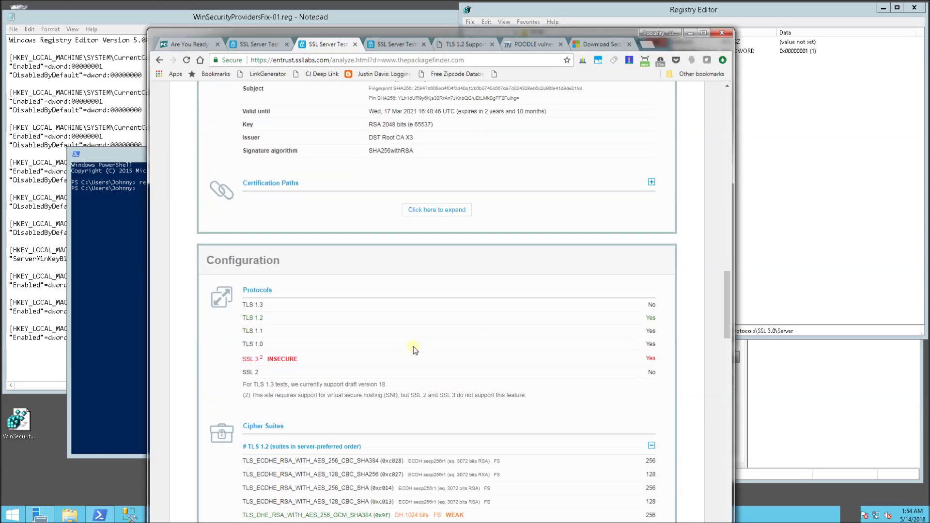
- Highlight the tested hostname on the SSL Server Test page, then compare the grade B and grade A reports
left_click(261, 47)
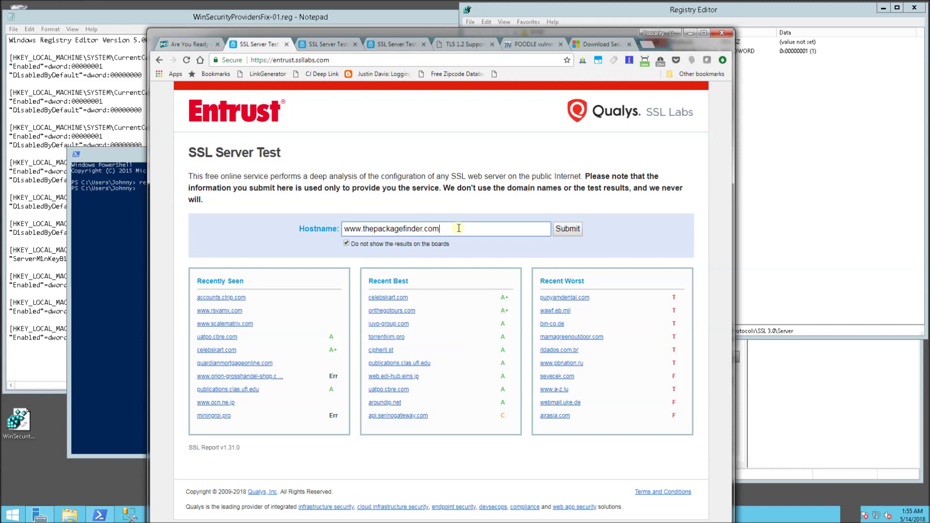
left_click_drag(458, 229, 335, 228)
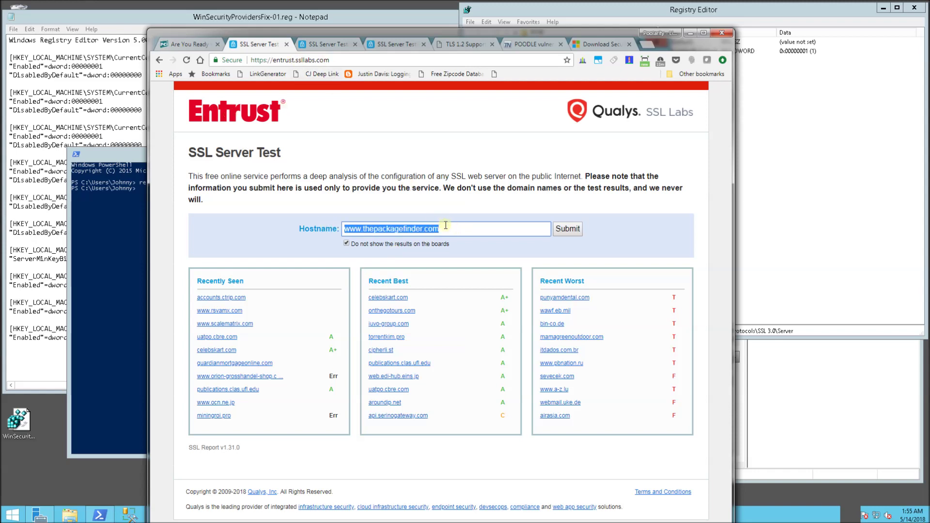
left_click_drag(458, 227, 327, 228)
key("ctrl+Tab")
scroll(412, 256, "up", 20)
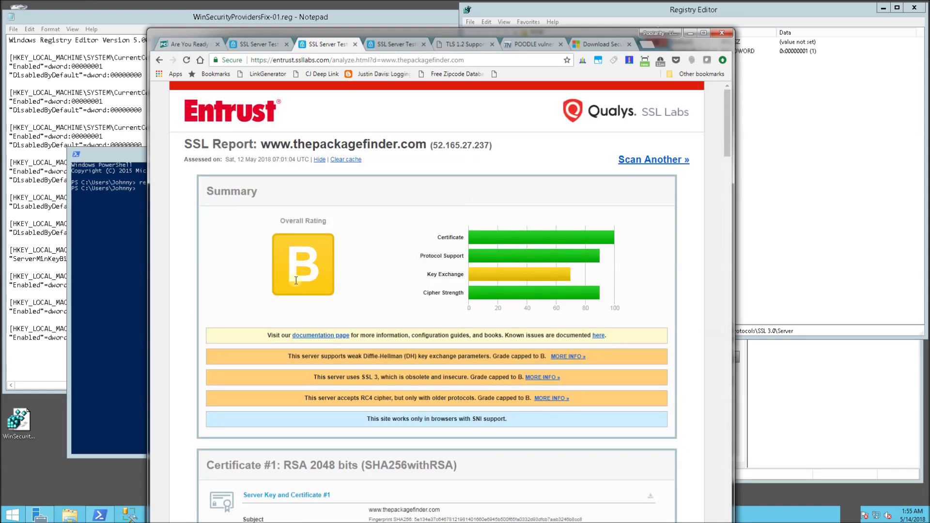
left_click(393, 45)
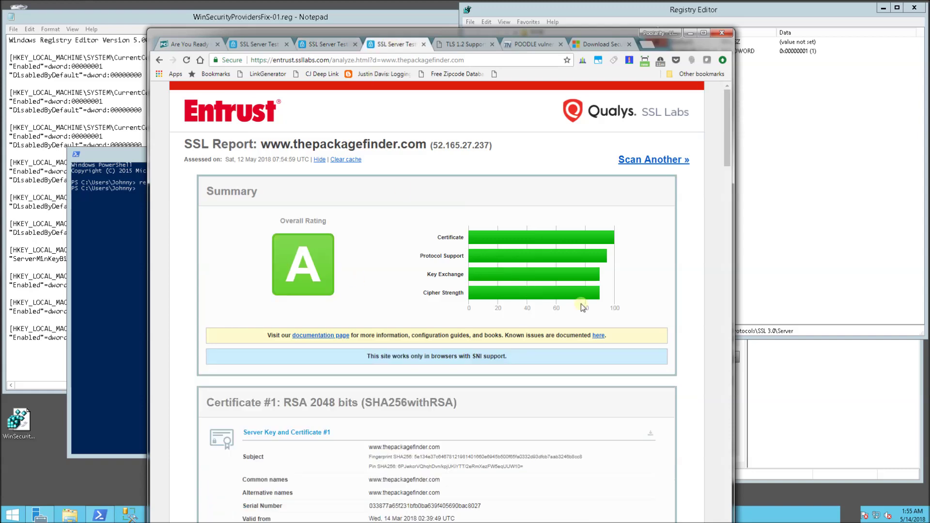
- Back in Notepad, review the RC4 cipher entries and the Diffie-Hellman key name in the .reg file
key("alt+Tab")
left_click(580, 173)
left_click(555, 321)
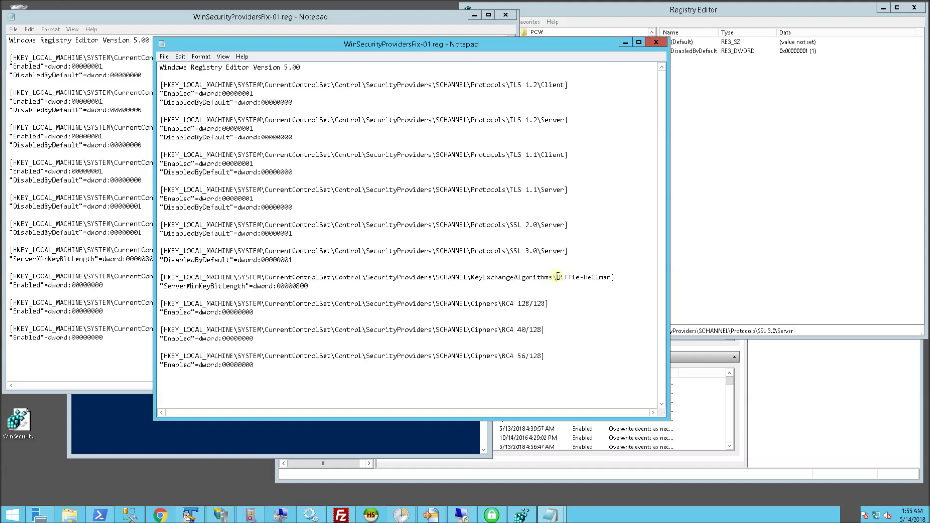
left_click_drag(556, 277, 610, 277)
left_click(420, 277)
left_click_drag(318, 286, 276, 286)
left_click(310, 285)
key("Down")
key("Down")
key("Down")
left_click_drag(502, 304, 514, 303)
left_click(514, 303)
left_click(192, 312)
left_click(260, 313, "shift")
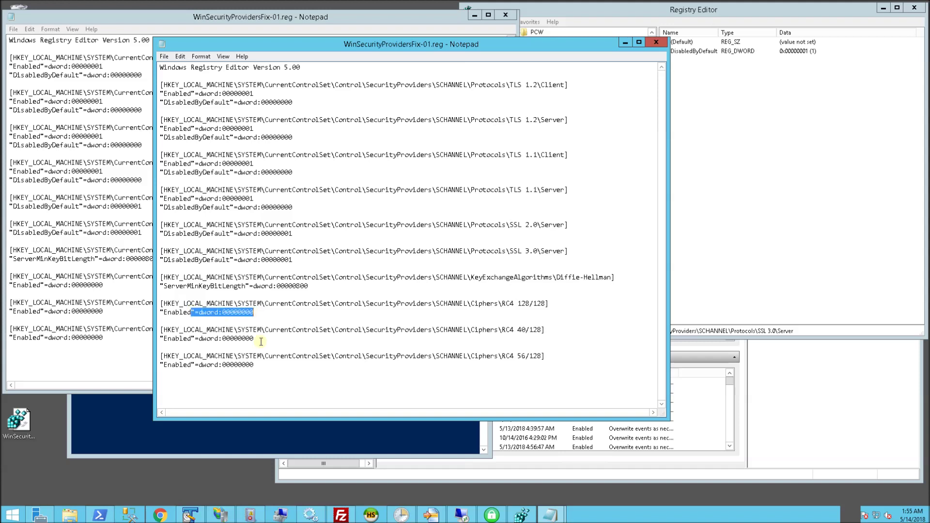
left_click(304, 356)
left_click(22, 417)
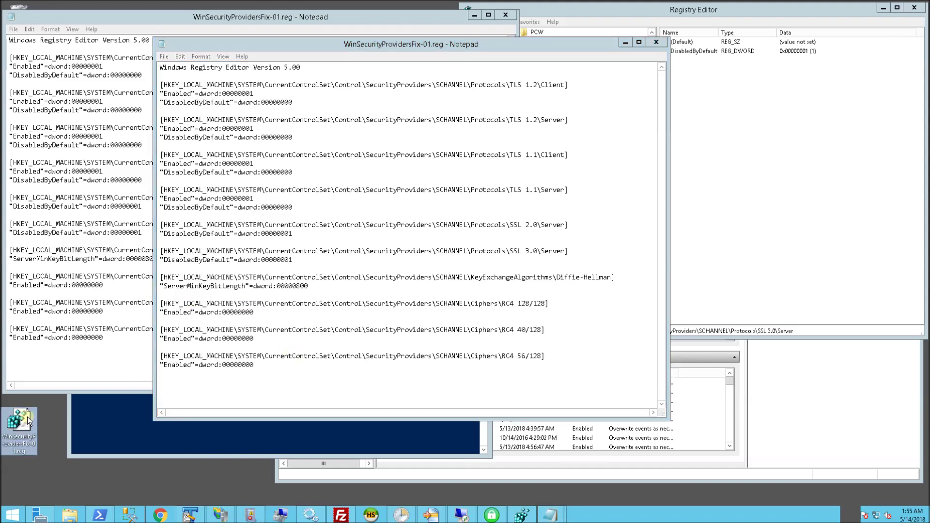
- Merge WinSecurityProvidersFix-01.reg, accept the import and success messages, and bring Registry Editor forward
key("Return")
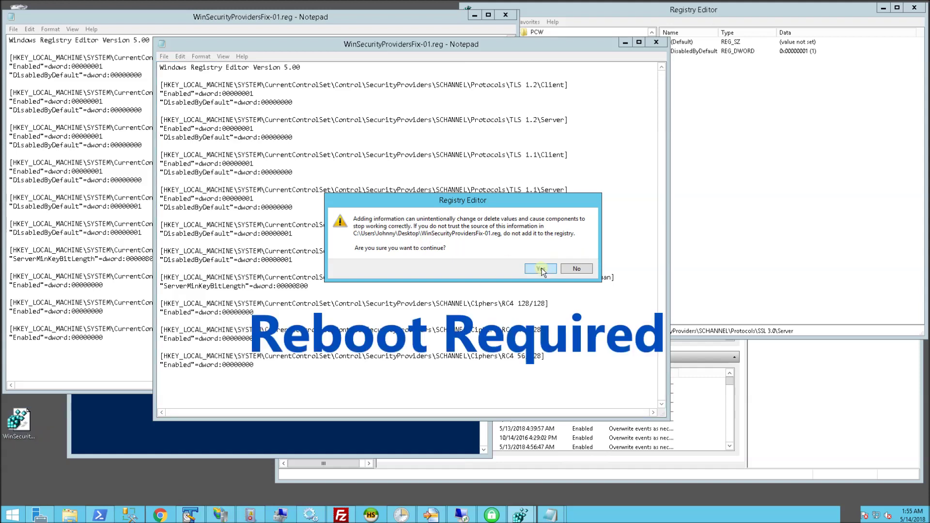
left_click(540, 269)
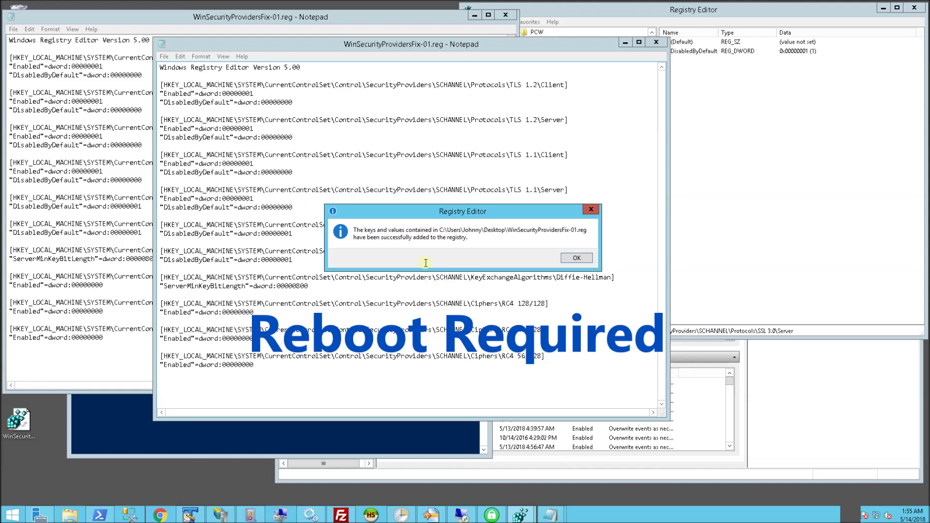
left_click(570, 257)
left_click(742, 231)
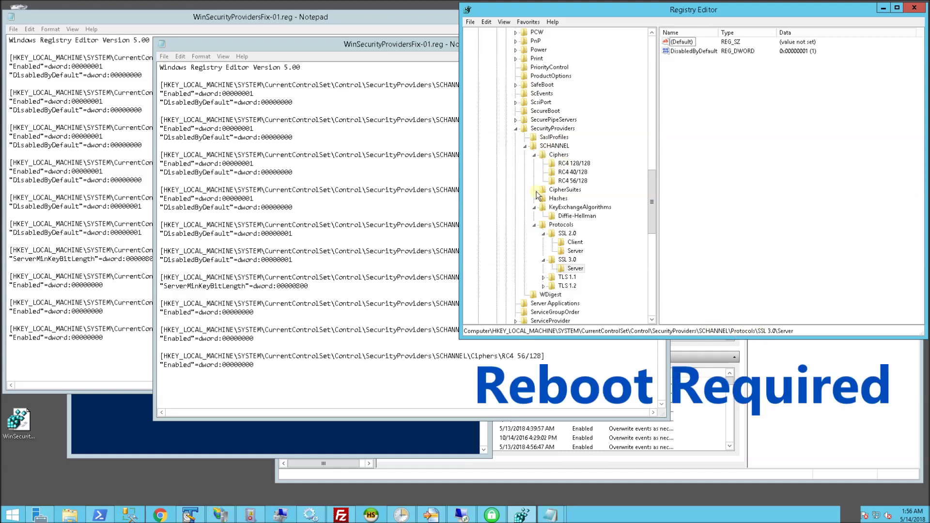
- Check the RC4 128/128 and 56/128 cipher values and the Diffie-Hellman minimum key length
left_click(565, 167)
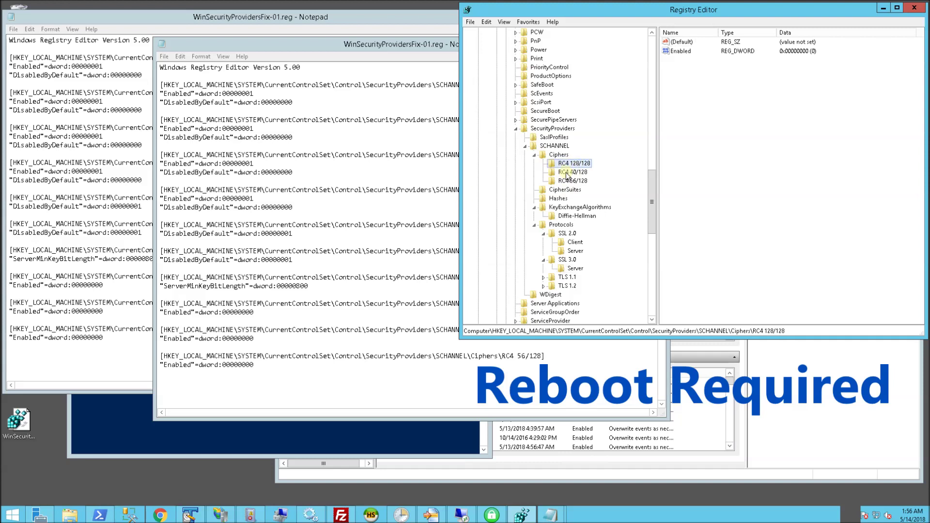
left_click(565, 180)
left_click(575, 165)
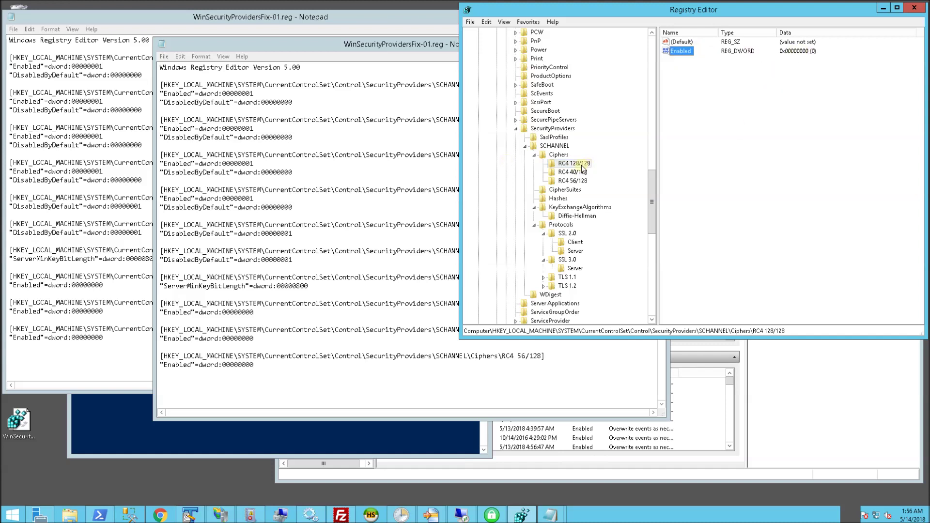
left_click(570, 181)
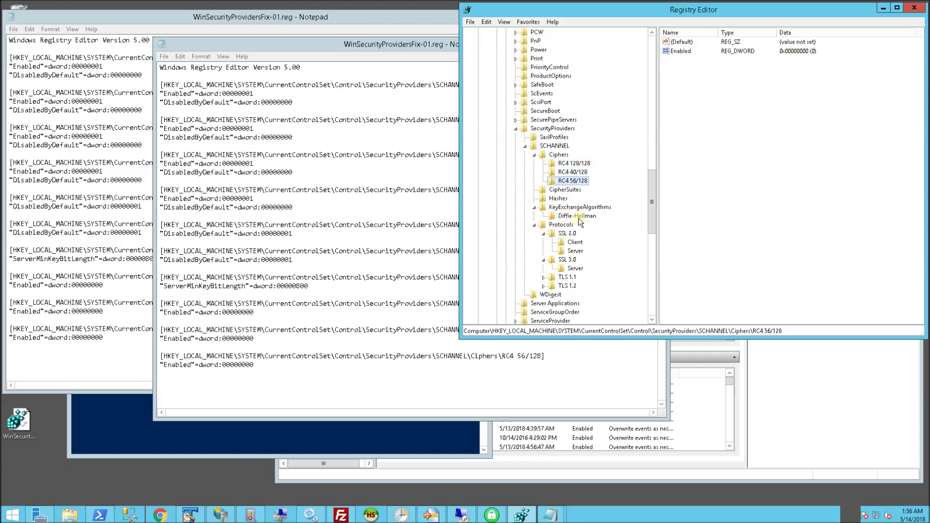
left_click(572, 217)
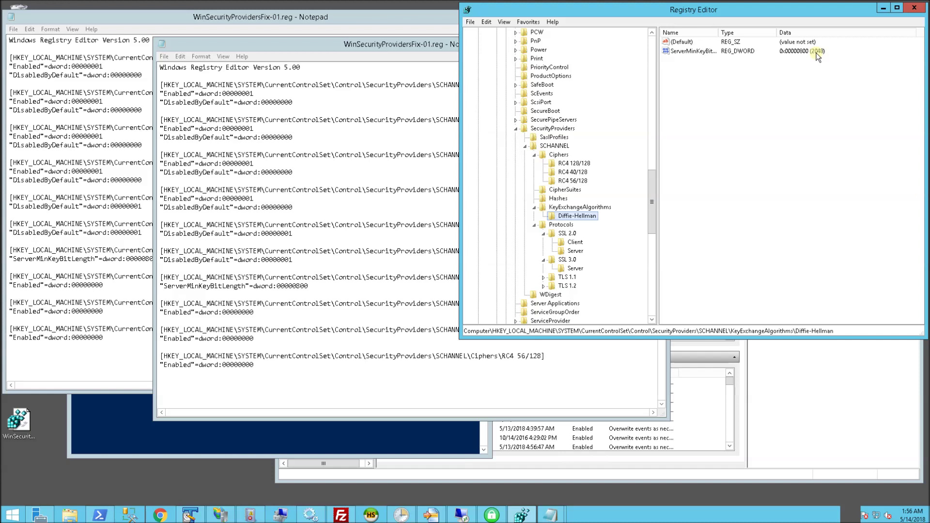
- Verify the DisabledByDefault values on the SSL 2.0 and SSL 3.0 Server keys
left_click(575, 251)
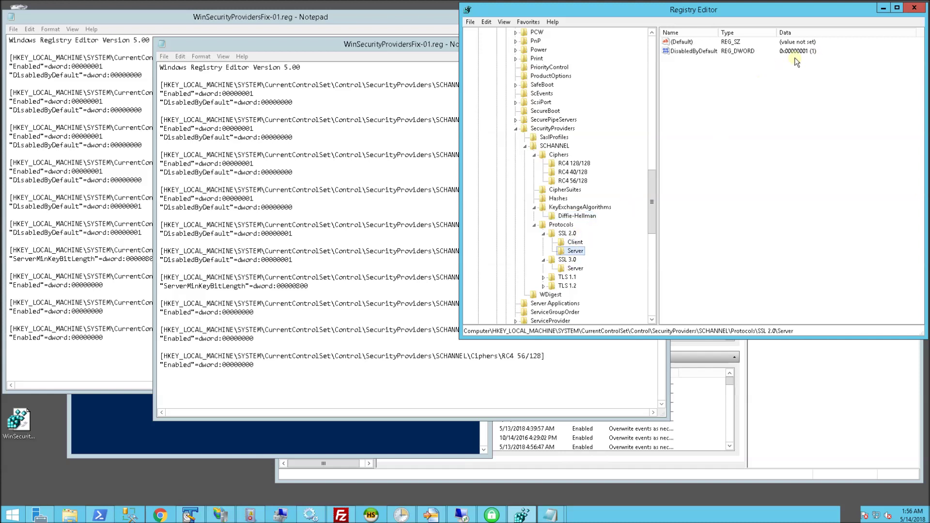
left_click(681, 51)
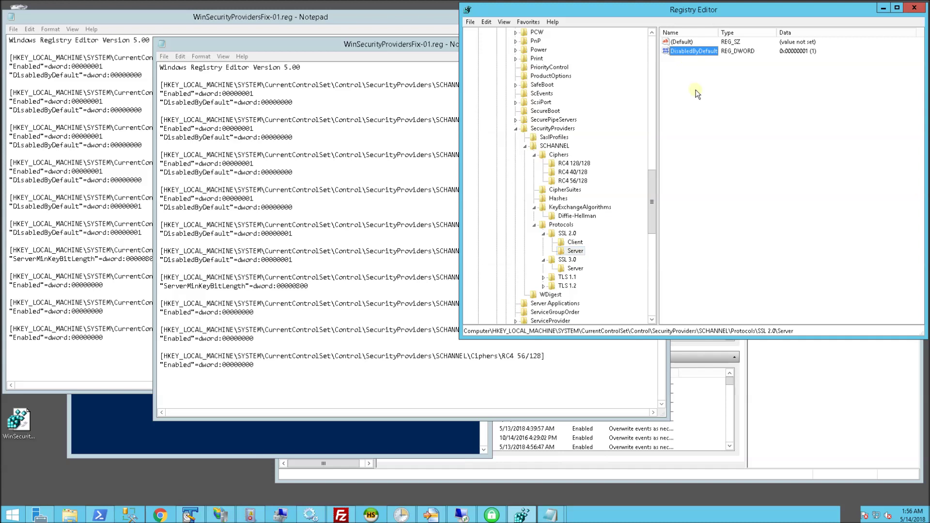
left_click(575, 269)
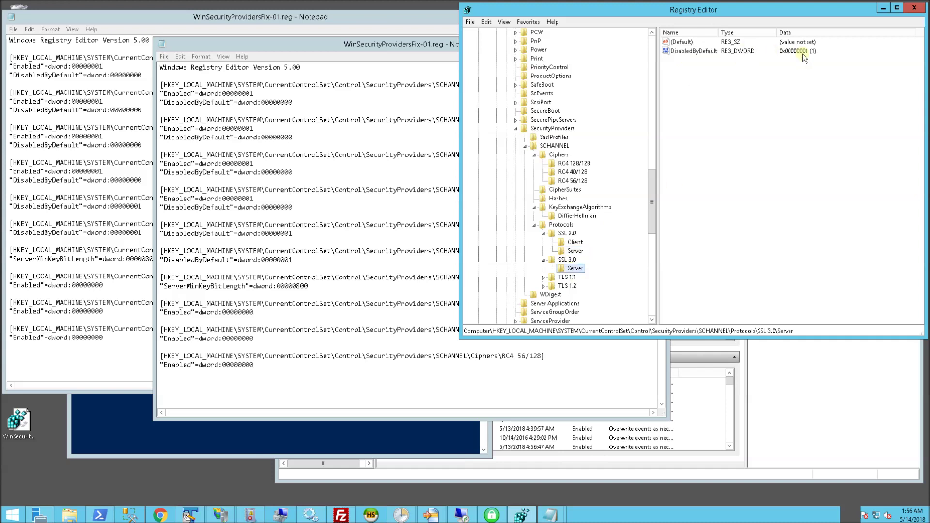
left_click(706, 56)
- Confirm the TLS 1.1 and TLS 1.2 Server keys are Enabled, then return to the SSL Labs report
double_click(544, 276)
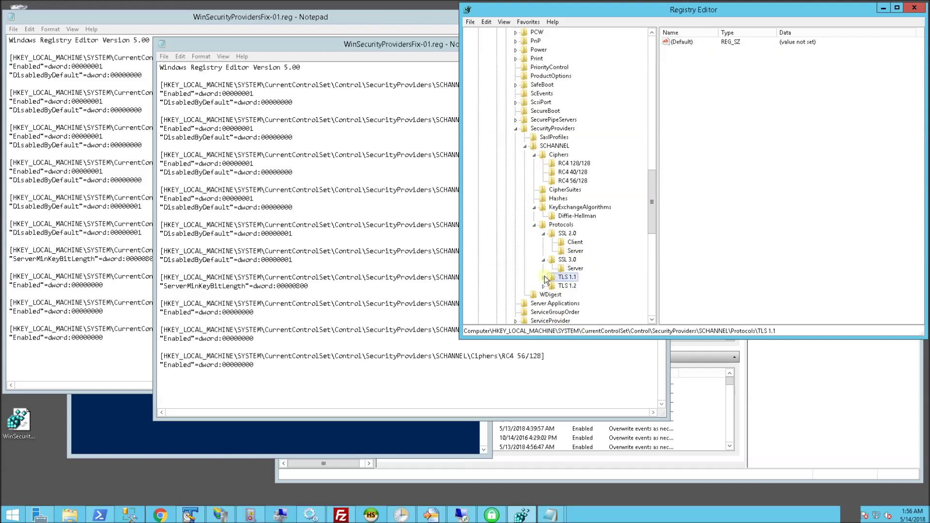
left_click(575, 295)
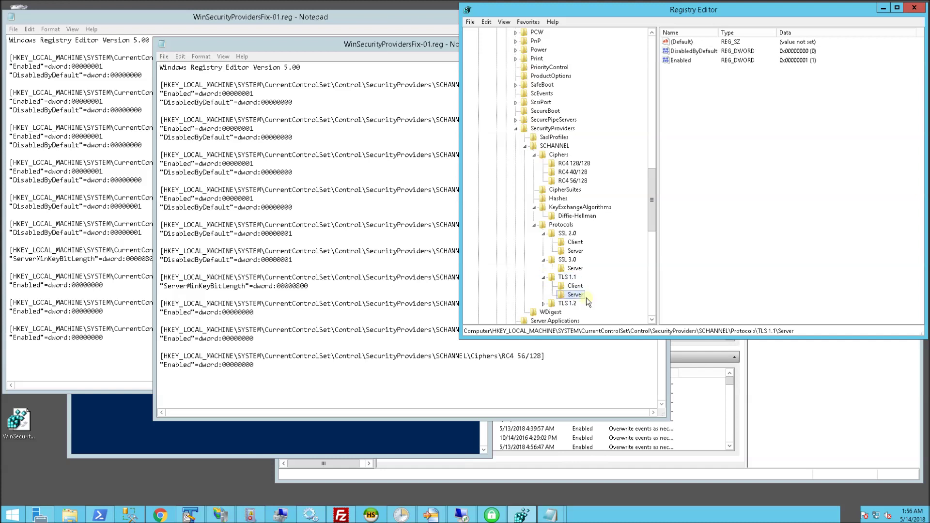
left_click(686, 60)
left_click(563, 304)
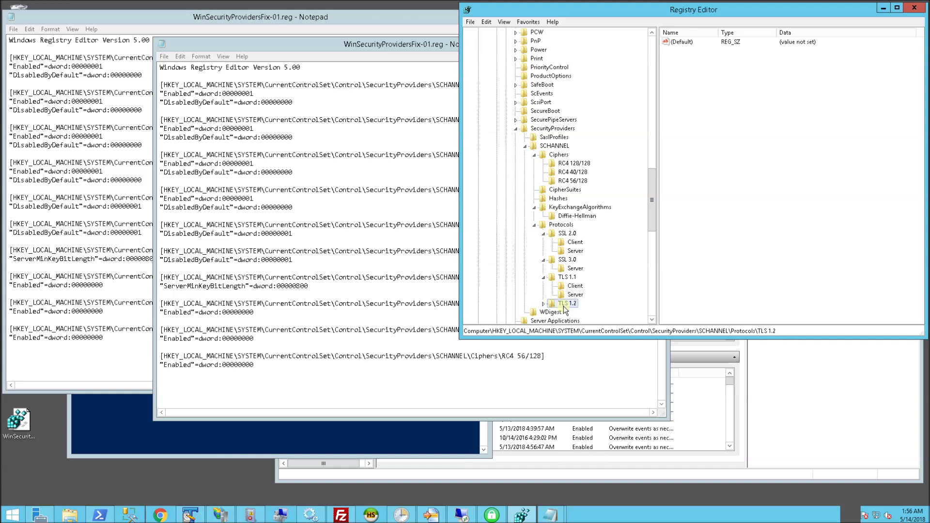
left_click(543, 303)
left_click(577, 313)
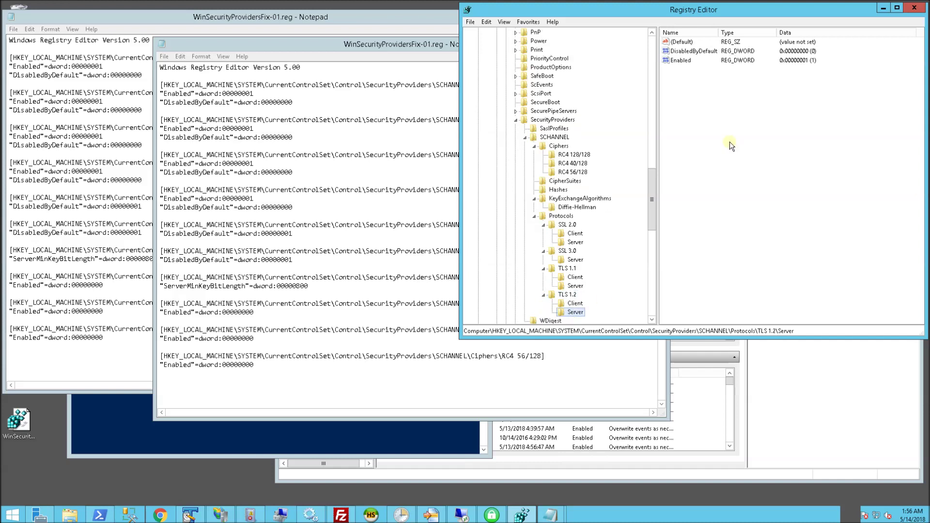
left_click(677, 60)
left_click_drag(652, 217, 650, 231)
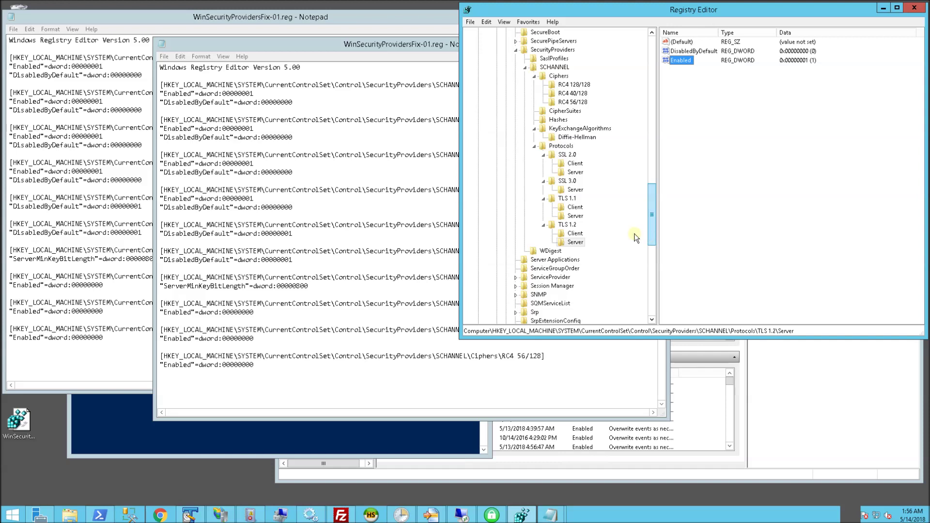
left_click(492, 514)
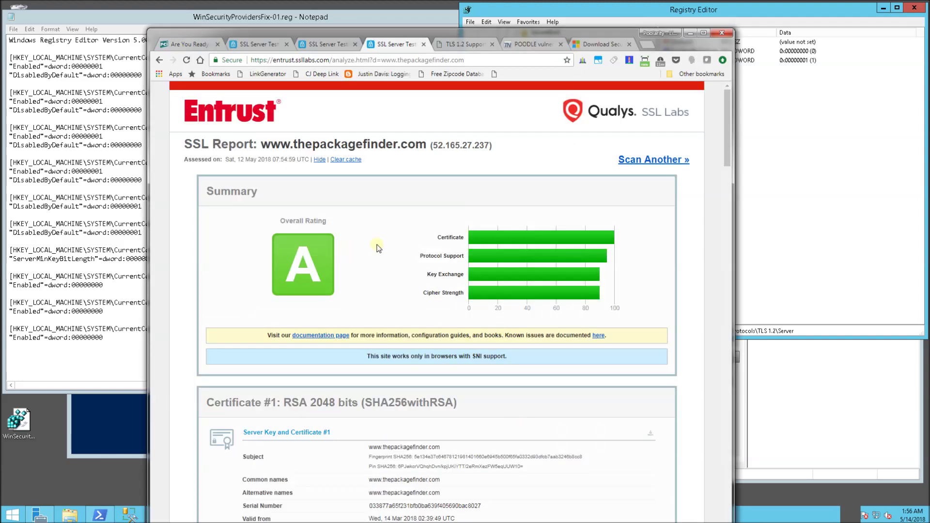
left_click(328, 44)
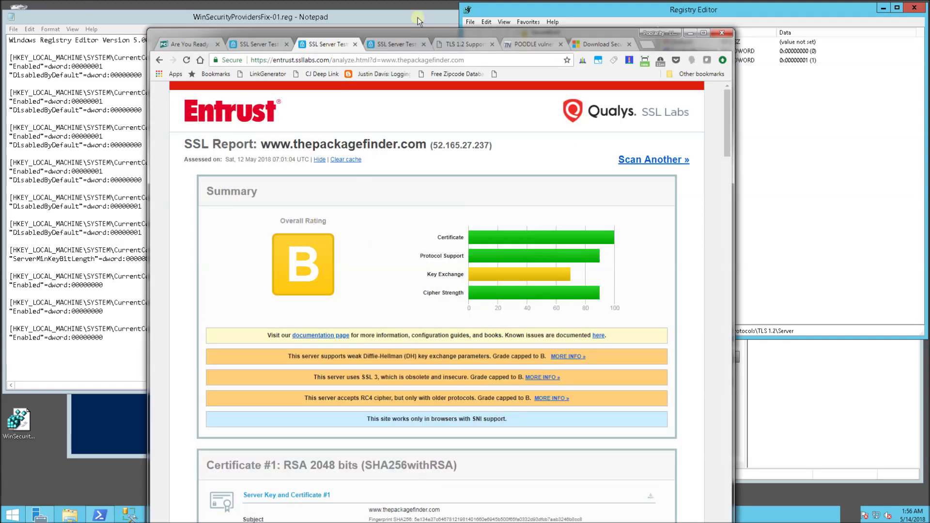
left_click(395, 44)
scroll(486, 260, "down", 1)
scroll(486, 259, "down", 15)
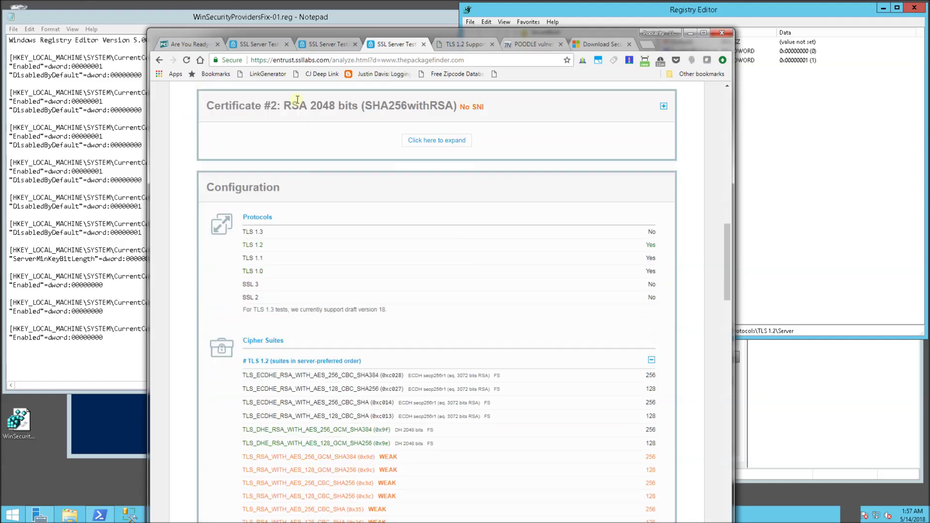
left_click(259, 44)
left_click(343, 57)
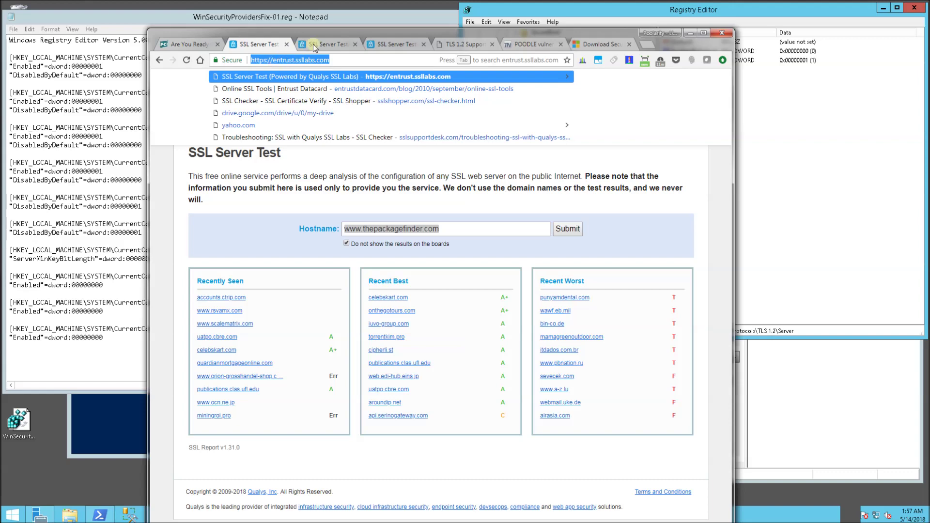
left_click(328, 44)
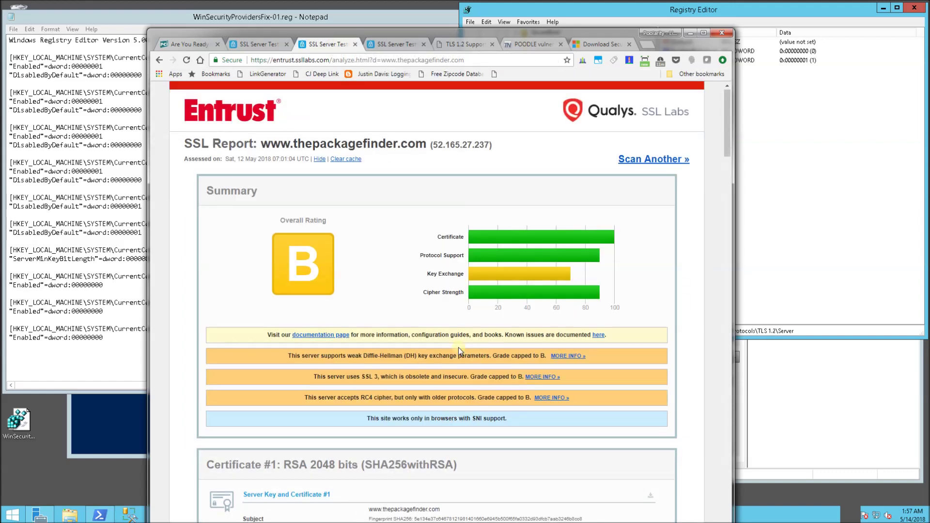
key("ctrl+Tab")
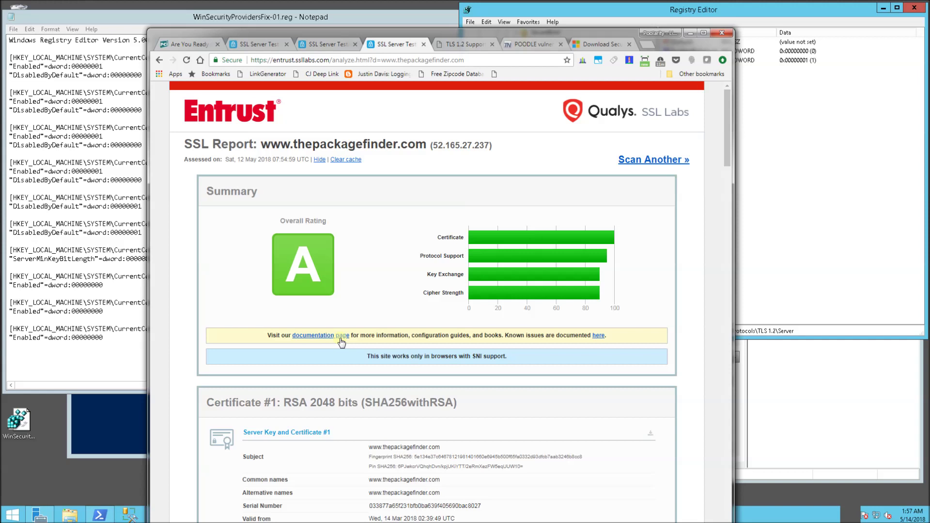